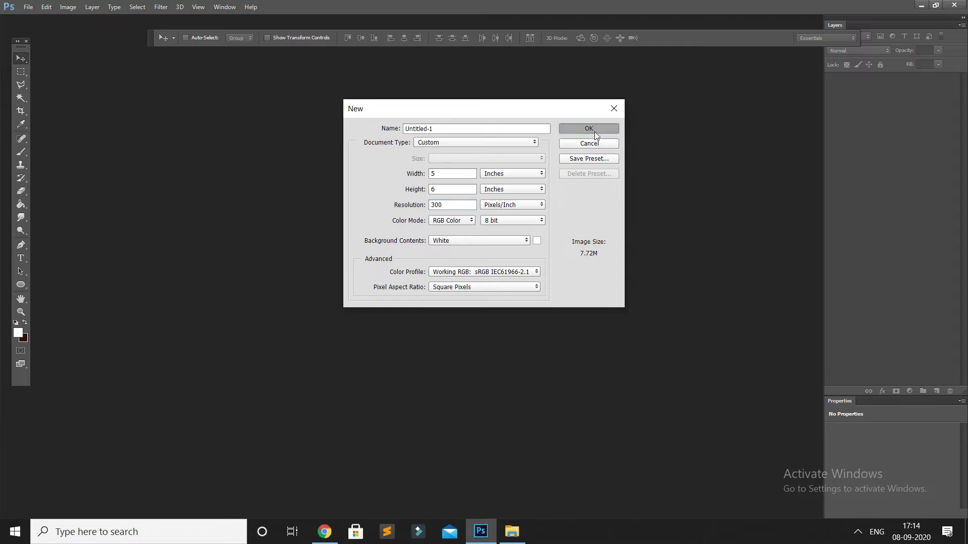
# Place the bg storm image from the image folder into the new document and rasterize its layer.
pyautogui.click(512, 532)
pyautogui.moveTo(247, 149); pyautogui.dragTo(549, 333)
pyautogui.press('Return')
pyautogui.rightClick(883, 90)
pyautogui.click(676, 280)
# Enlarge the bg layer to cover the canvas and shift it right by about 1.21 cm.
pyautogui.hotkey('ctrl', 't')
pyautogui.moveTo(517, 367); pyautogui.dragTo(557, 455)
pyautogui.press('Return')
pyautogui.moveTo(407, 368); pyautogui.dragTo(427, 372)
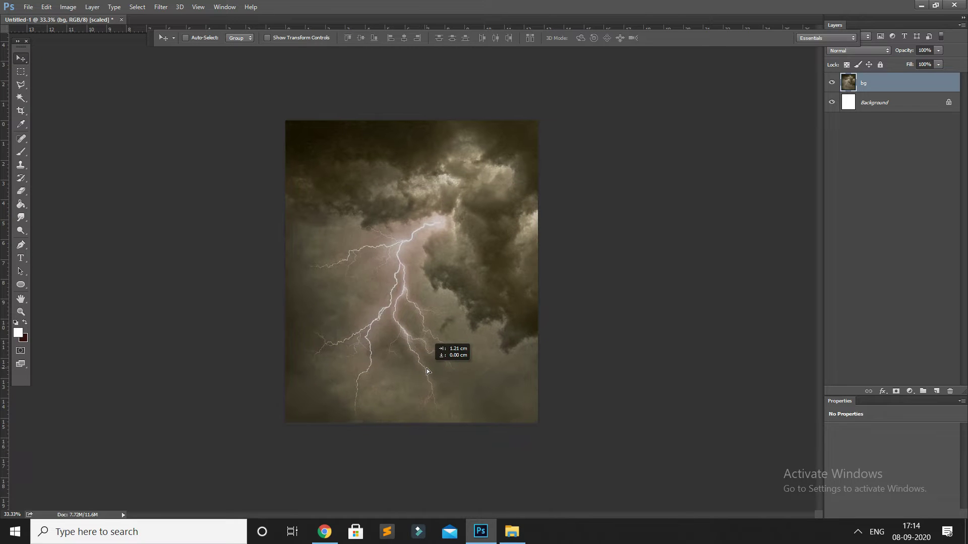
# Place the Maharaj image above the bg layer and rasterize it.
pyautogui.click(511, 531)
pyautogui.moveTo(310, 151); pyautogui.dragTo(444, 302)
pyautogui.press('Return')
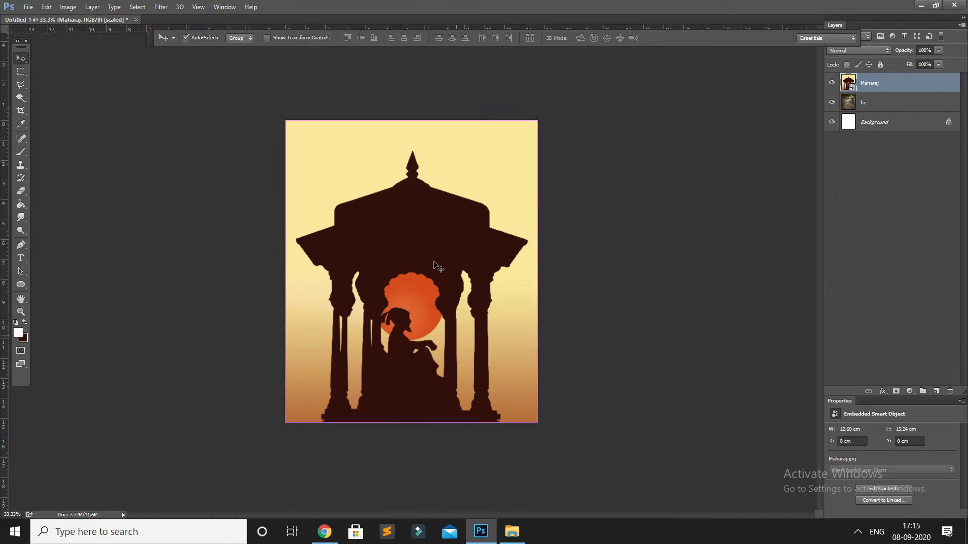
pyautogui.rightClick(871, 88)
pyautogui.click(690, 281)
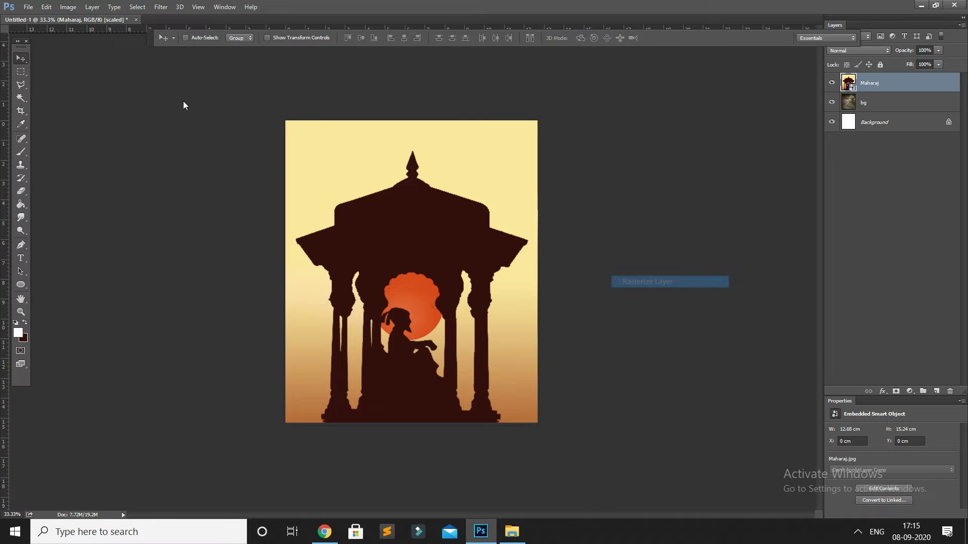
# Select everything except the dark pavilion silhouette with Color Range, delete it from the Maharaj layer, and deselect.
pyautogui.click(138, 8)
pyautogui.click(164, 128)
pyautogui.click(383, 228)
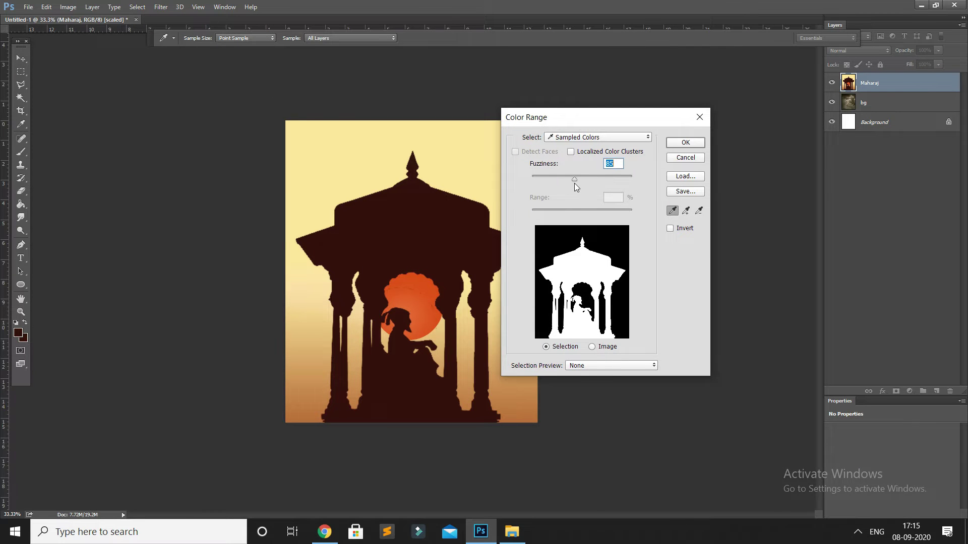
pyautogui.press('Return')
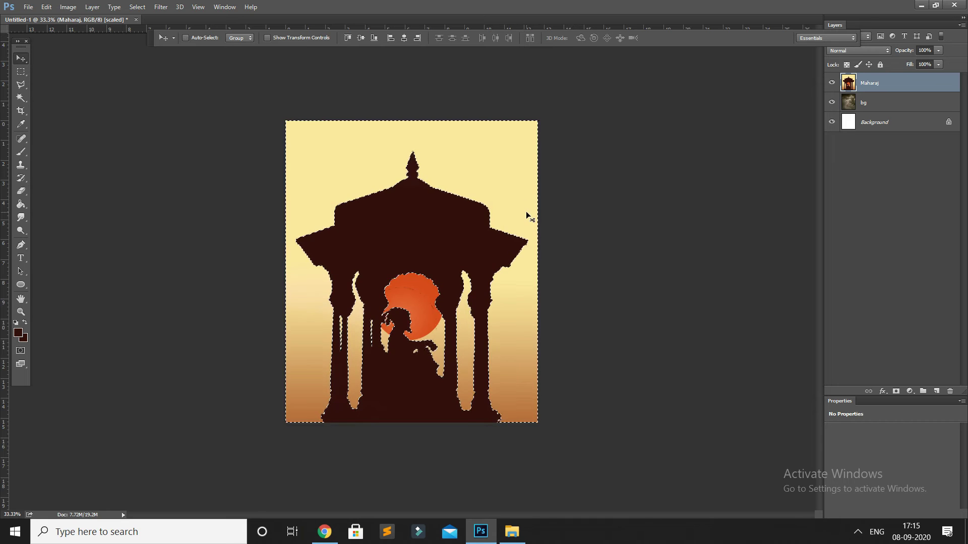
pyautogui.press('Delete')
pyautogui.hotkey('ctrl', 'd')
# Scale the Maharaj silhouette down to about 58% and give its layer a black Color Overlay.
pyautogui.hotkey('ctrl', 't')
pyautogui.moveTo(265, 120); pyautogui.dragTo(328, 223)
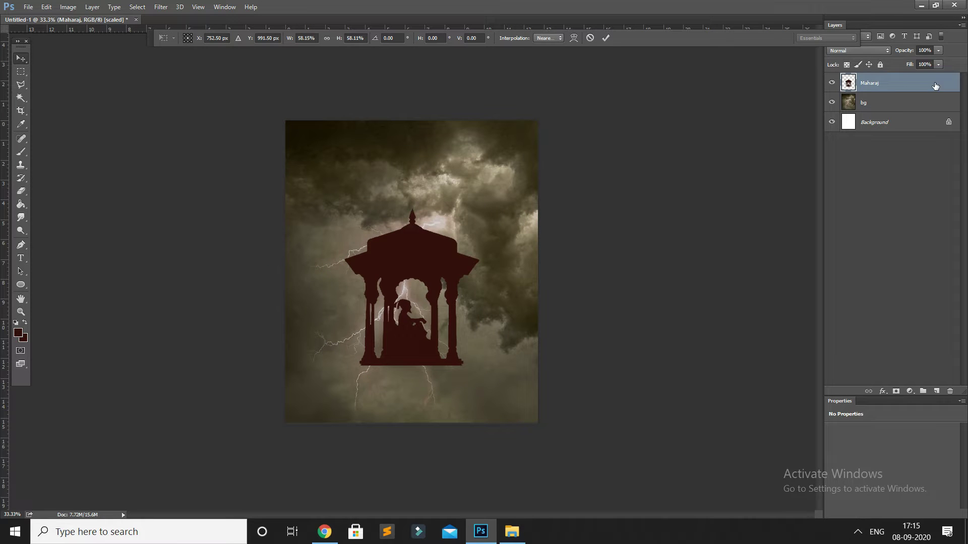
pyautogui.doubleClick(934, 85)
pyautogui.moveTo(486, 182); pyautogui.dragTo(615, 157)
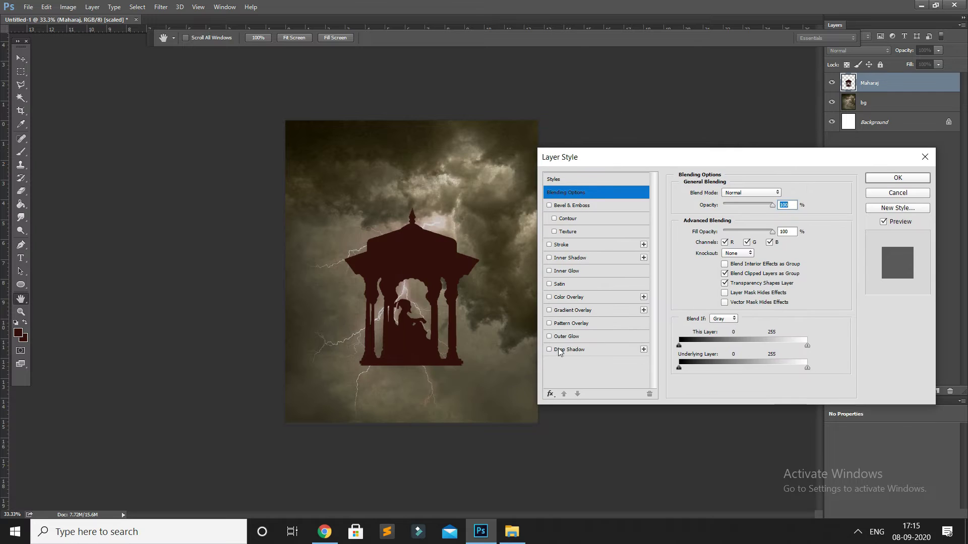
pyautogui.click(569, 298)
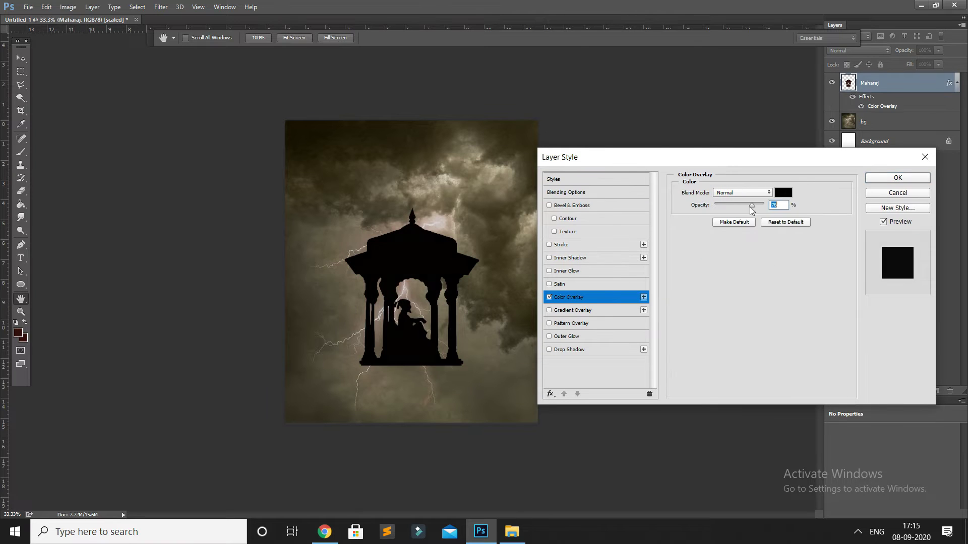
pyautogui.click(898, 178)
# Move the pavilion silhouette to the lower middle of the canvas and scale it down slightly.
pyautogui.press('v')
pyautogui.moveTo(403, 266); pyautogui.dragTo(398, 314)
pyautogui.hotkey('ctrl', 't')
pyautogui.moveTo(339, 259); pyautogui.dragTo(354, 273)
pyautogui.press('Return')
pyautogui.moveTo(404, 317); pyautogui.dragTo(399, 316)
pyautogui.moveTo(430, 395); pyautogui.dragTo(420, 395)
# Add a new layer above bg and draw black-to-transparent linear gradients upward from the canvas's bottom edge.
pyautogui.click(896, 118)
pyautogui.click(935, 391)
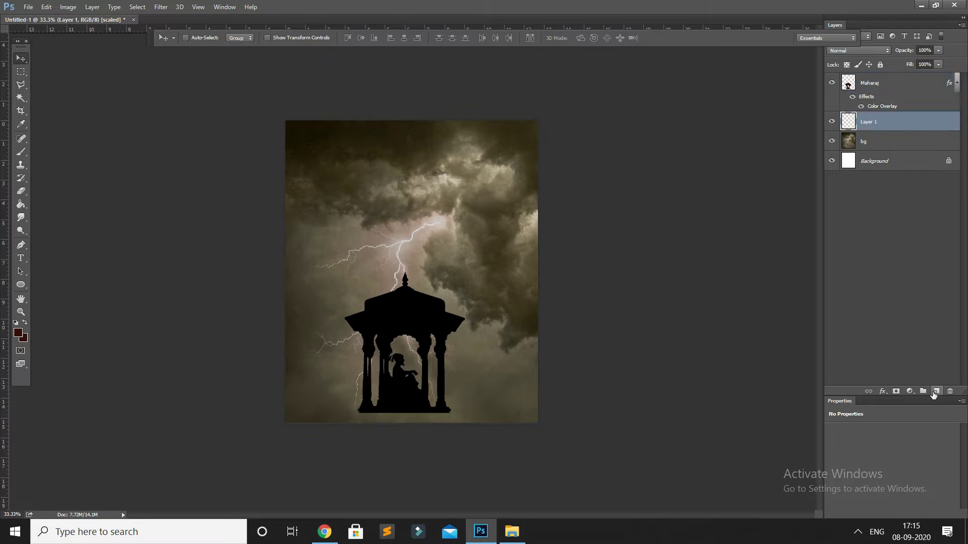
pyautogui.rightClick(21, 204)
pyautogui.click(60, 203)
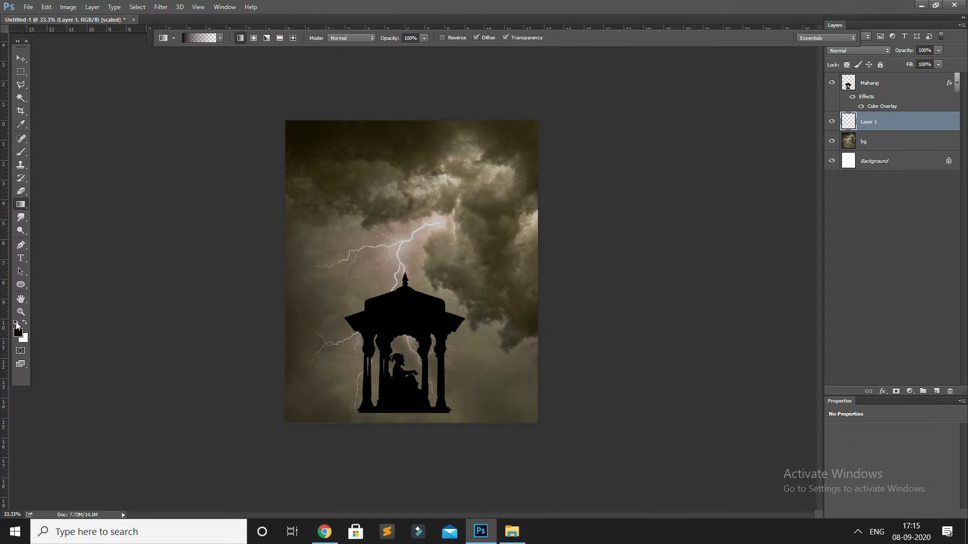
pyautogui.moveTo(407, 381); pyautogui.dragTo(409, 348)
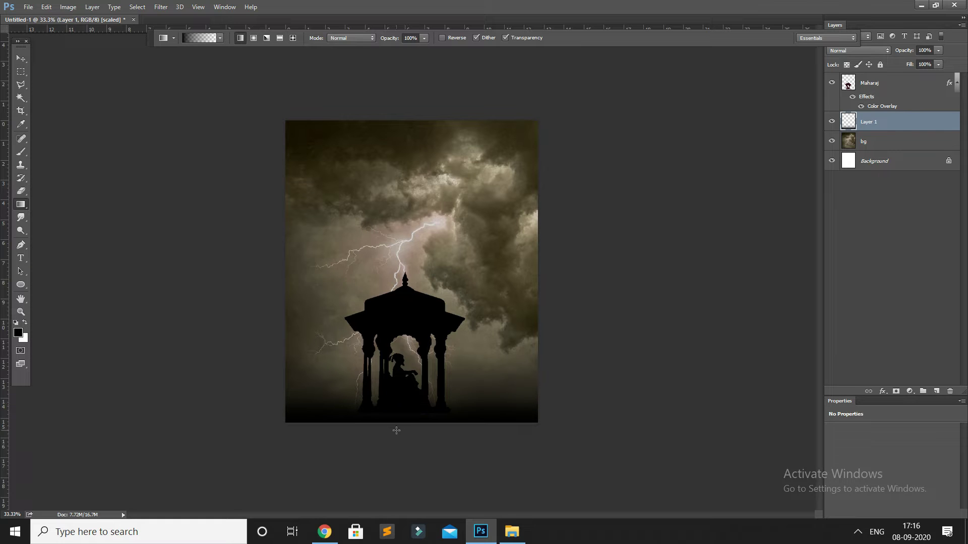
pyautogui.moveTo(404, 449); pyautogui.dragTo(400, 367)
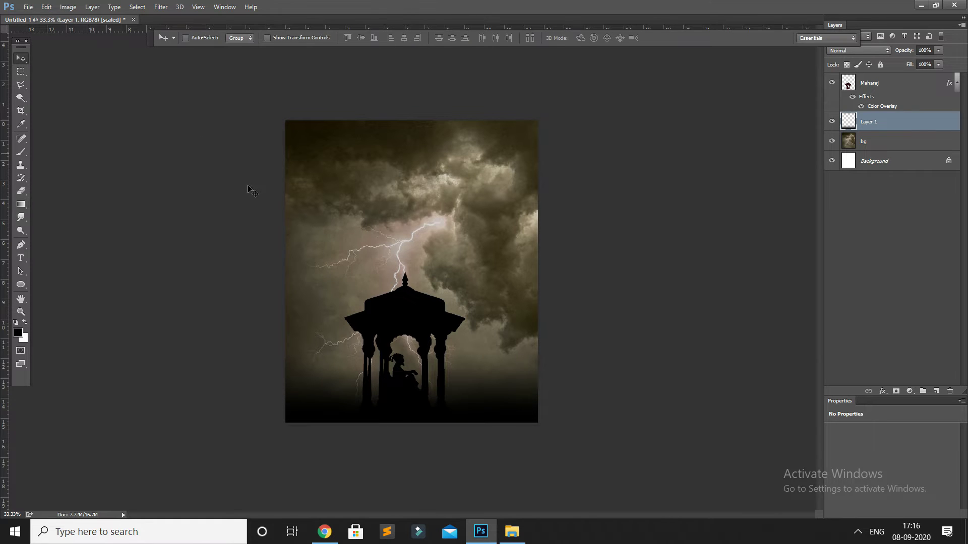
# Place the rajmudra seal behind the pavilion's upper part and shift the bg layer left by about 1.91 cm.
pyautogui.click(512, 531)
pyautogui.moveTo(379, 155); pyautogui.dragTo(447, 293)
pyautogui.press('Return')
pyautogui.moveTo(427, 239); pyautogui.dragTo(422, 224)
pyautogui.moveTo(463, 342); pyautogui.dragTo(425, 344)
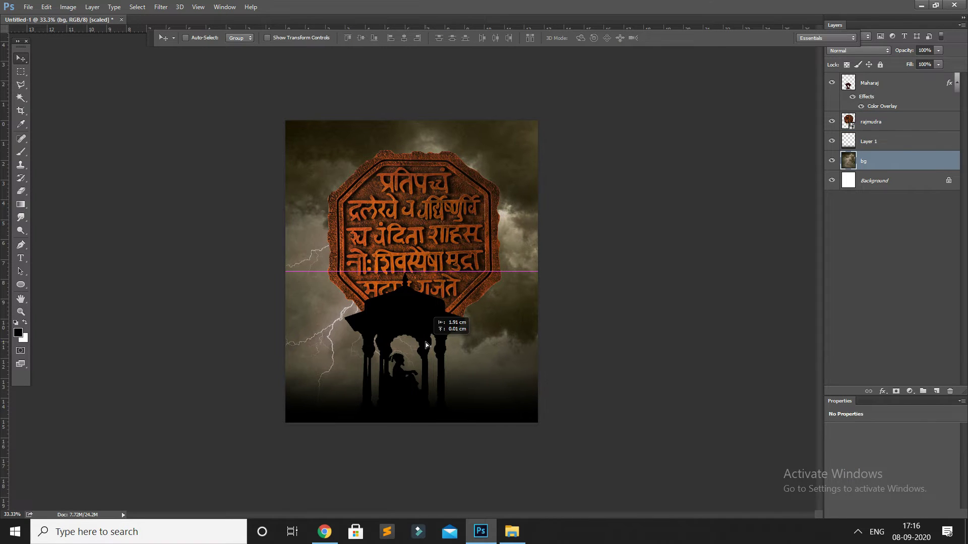
# Rasterize the rajmudra layer and nudge the seal slightly up and left behind the pavilion.
pyautogui.rightClick(883, 119)
pyautogui.click(636, 281)
pyautogui.moveTo(443, 272)
pyautogui.mouseDown()
pyautogui.moveTo(431, 265)
pyautogui.moveTo(436, 258)
pyautogui.moveTo(436, 268)
pyautogui.mouseUp()
# Try Dissolve, Soft Light, Luminosity and Hard Mix as blend modes for the rajmudra layer.
pyautogui.click(870, 51)
pyautogui.click(860, 64)
pyautogui.click(851, 51)
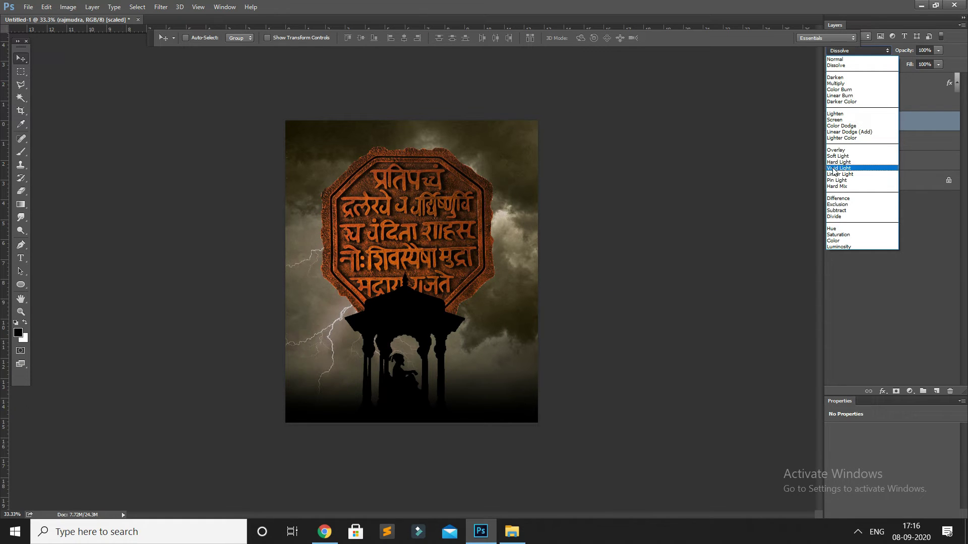
pyautogui.click(838, 156)
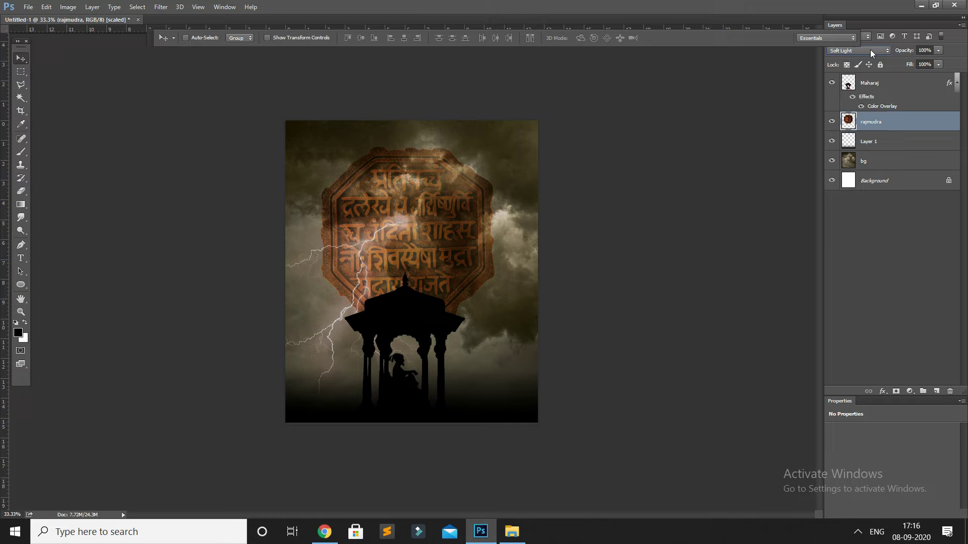
pyautogui.click(871, 52)
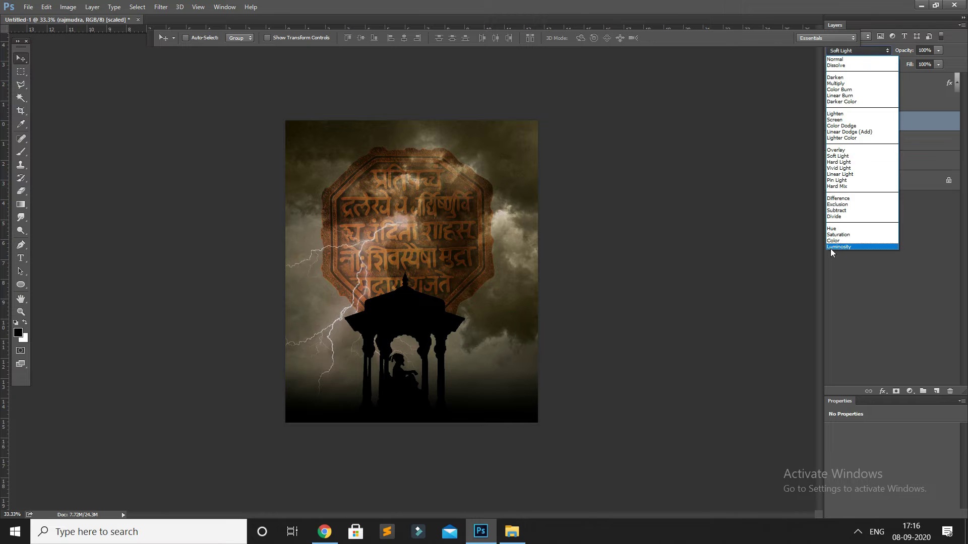
pyautogui.click(833, 253)
pyautogui.click(874, 52)
pyautogui.click(841, 188)
# Set the rajmudra layer's blend mode to Hard Light.
pyautogui.click(873, 52)
pyautogui.click(845, 172)
pyautogui.press('Up')
pyautogui.press('Up')
pyautogui.press('Down')
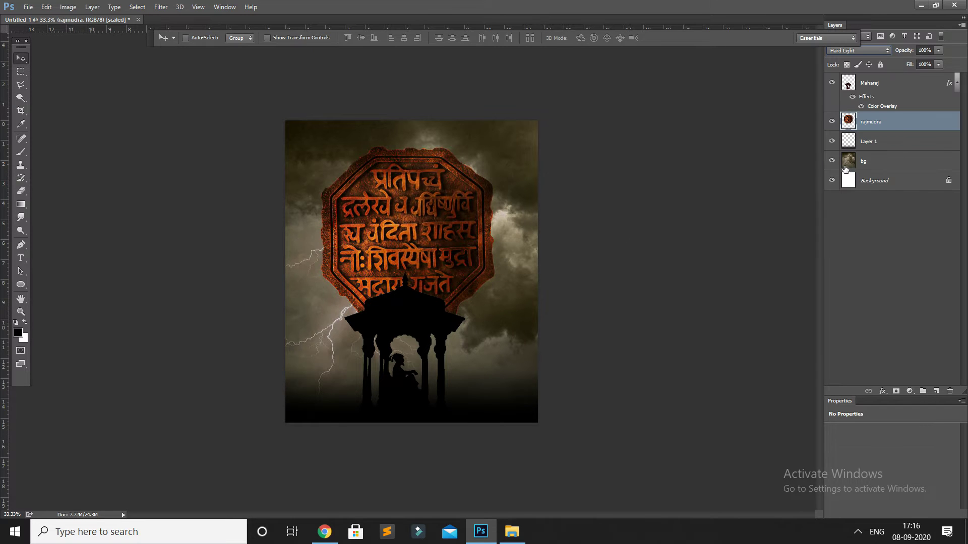
# Duplicate the rajmudra layer as "rajmudra copy" in the same document.
pyautogui.rightClick(899, 134)
pyautogui.rightClick(912, 119)
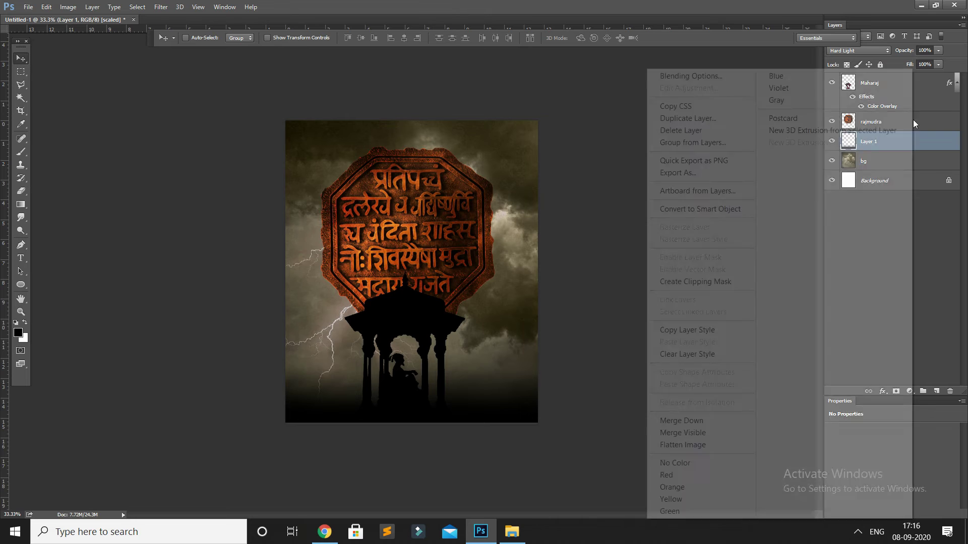
pyautogui.click(710, 118)
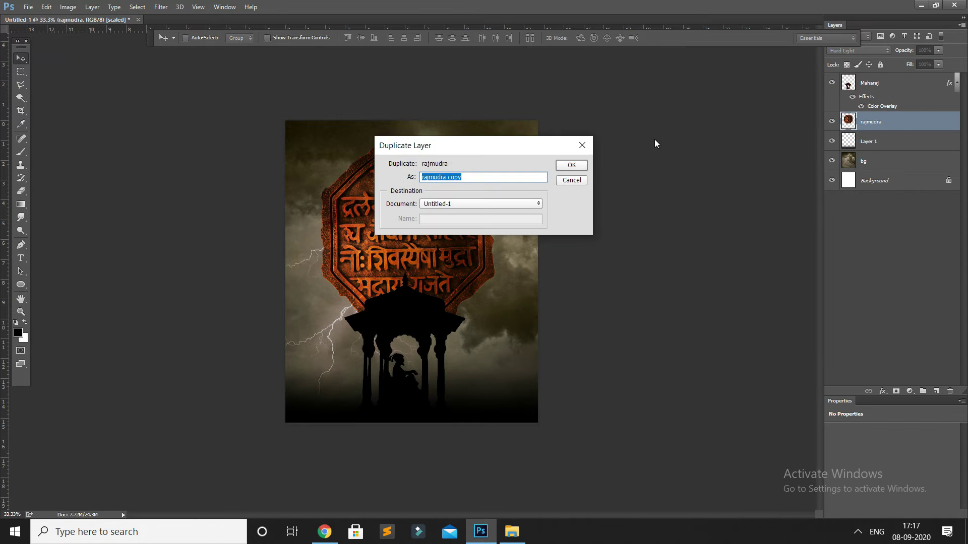
pyautogui.press('Return')
# Apply a Gaussian Blur to the original rajmudra layer beneath its copy.
pyautogui.hotkey('alt', '[')
pyautogui.click(161, 7)
pyautogui.moveTo(201, 145)
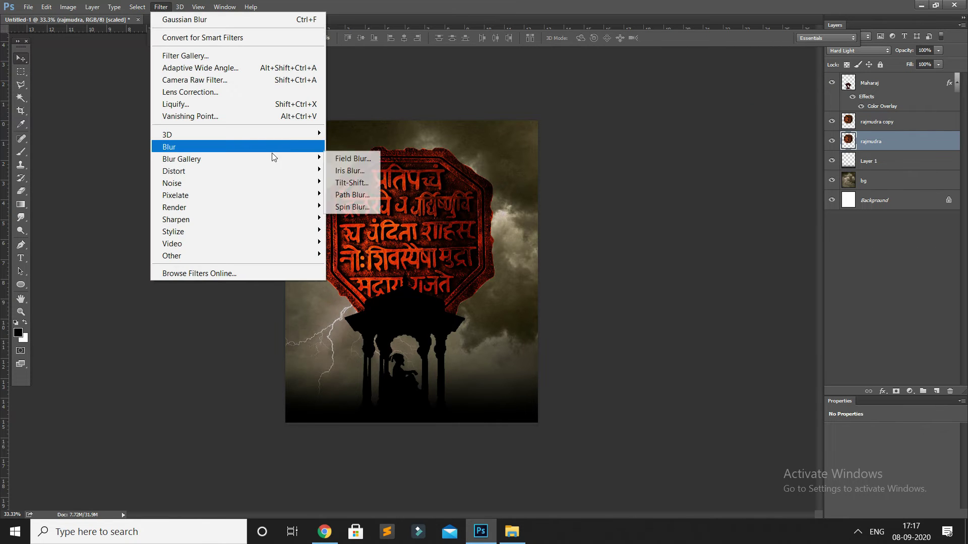
pyautogui.click(353, 188)
pyautogui.press('Return')
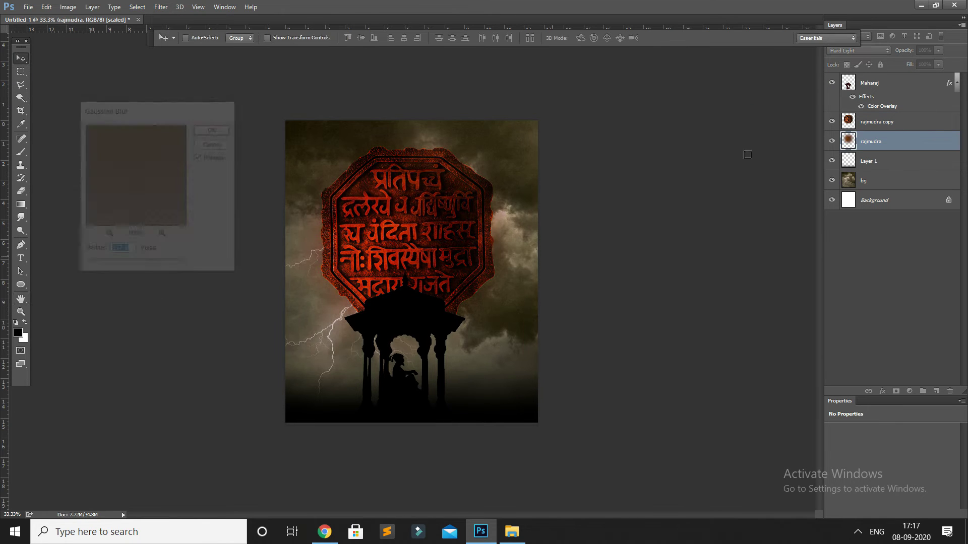
# Set the blurred rajmudra layer to Luminosity blend mode with 44% opacity.
pyautogui.click(852, 52)
pyautogui.click(833, 247)
pyautogui.moveTo(903, 52); pyautogui.dragTo(875, 52)
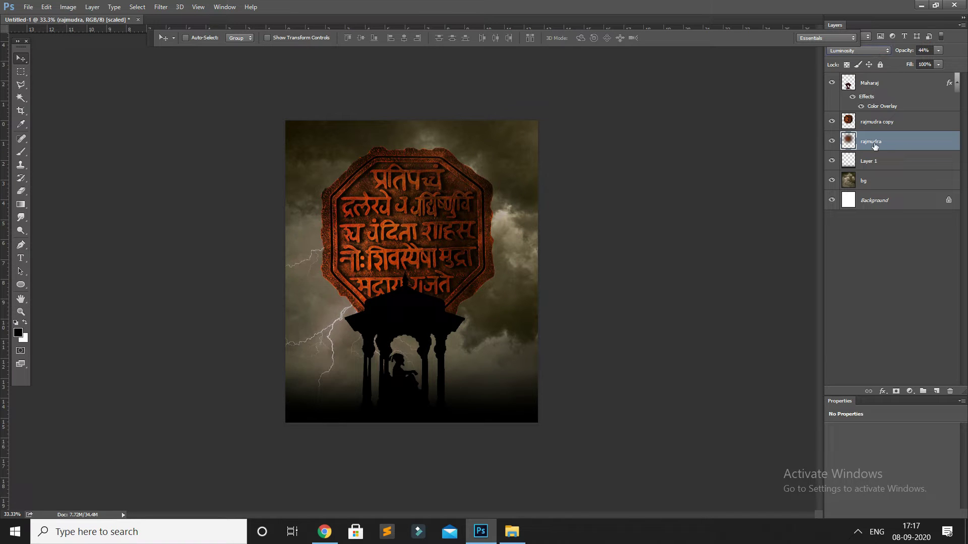
# Duplicate the bg layer as "bg copy" and set the copy's blend mode to Multiply.
pyautogui.hotkey('ctrl', '+')
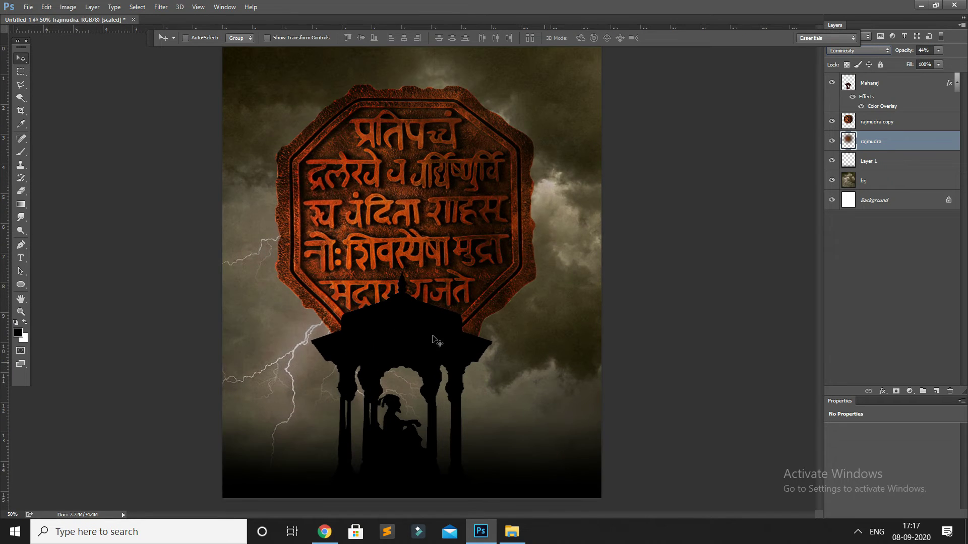
pyautogui.rightClick(904, 186)
pyautogui.click(671, 119)
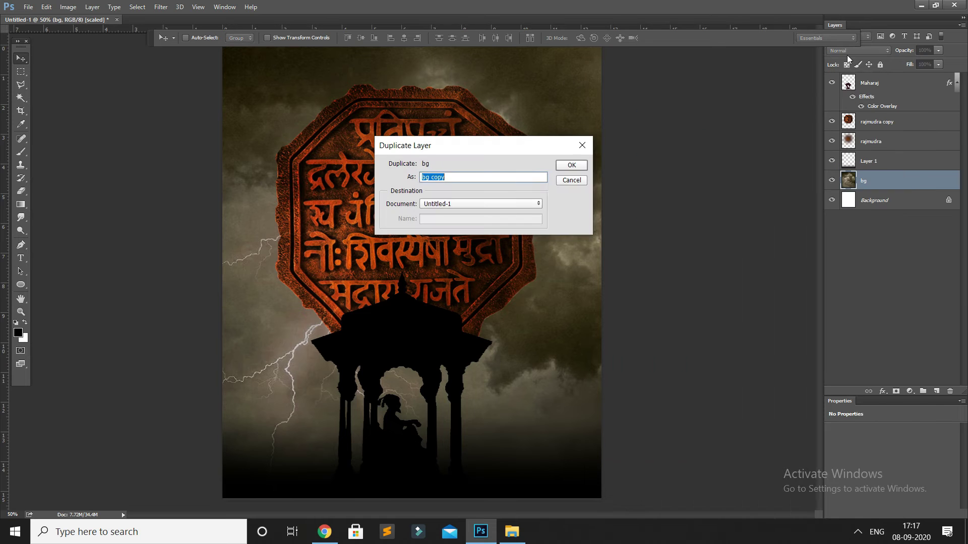
pyautogui.press('Return')
pyautogui.click(867, 51)
pyautogui.click(847, 84)
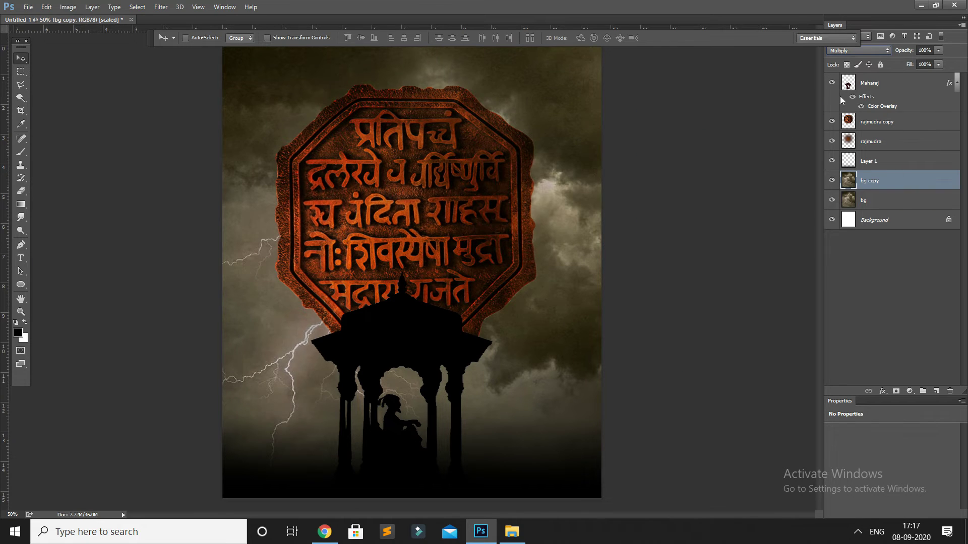
# Erase the centre of the bg copy layer with a soft 1800 px eraser, leaving the canvas edges darkened.
pyautogui.hotkey('ctrl', '-')
pyautogui.click(21, 192)
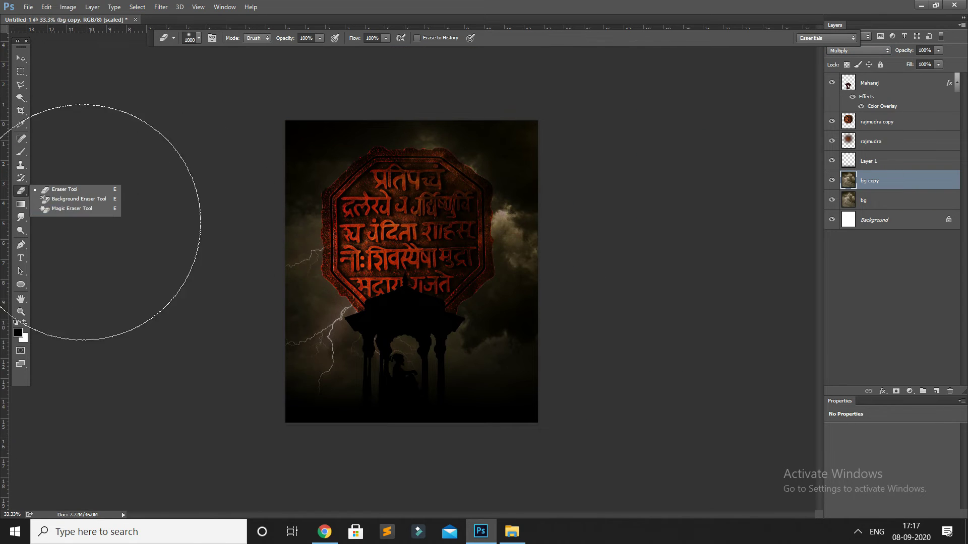
pyautogui.click(418, 278)
pyautogui.click(419, 278)
pyautogui.click(418, 279)
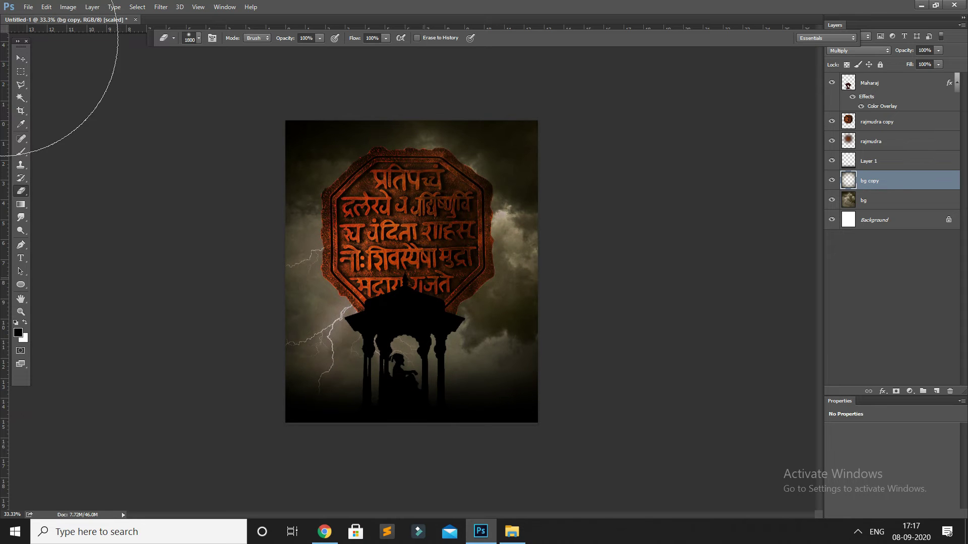
pyautogui.click(21, 59)
# Add a new layer above bg copy and prepare an irregular textured brush at 51% opacity with a dark brown foreground color.
pyautogui.click(936, 391)
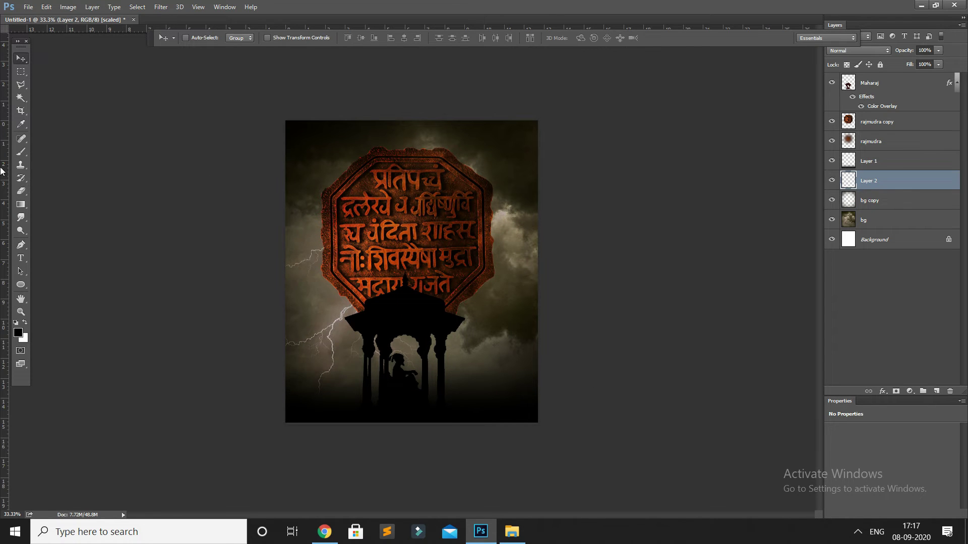
pyautogui.click(21, 151)
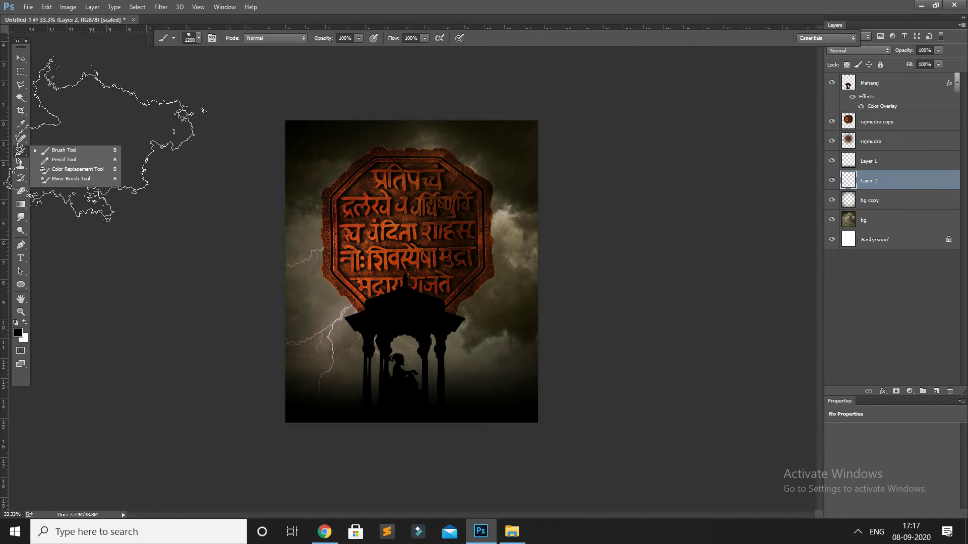
pyautogui.click(199, 39)
pyautogui.doubleClick(232, 119)
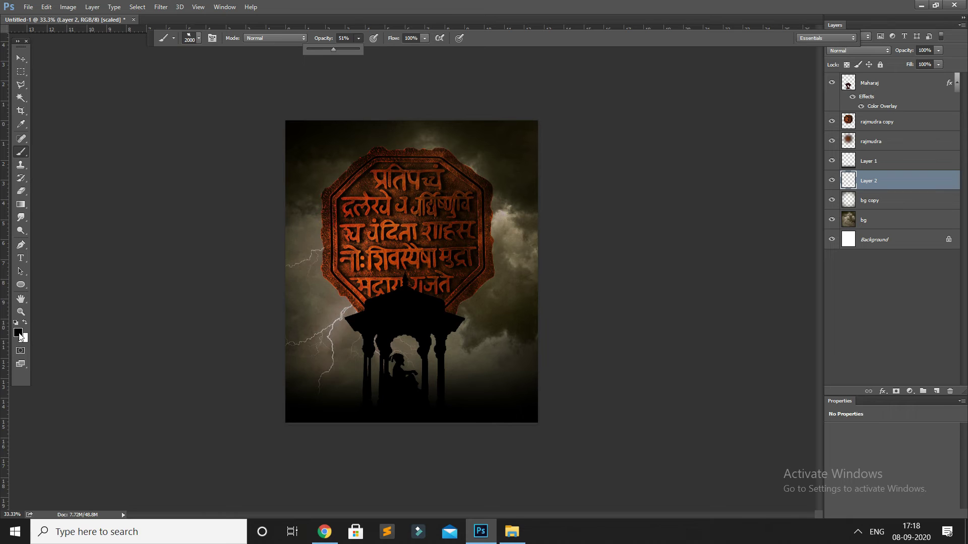
pyautogui.click(18, 332)
pyautogui.click(466, 270)
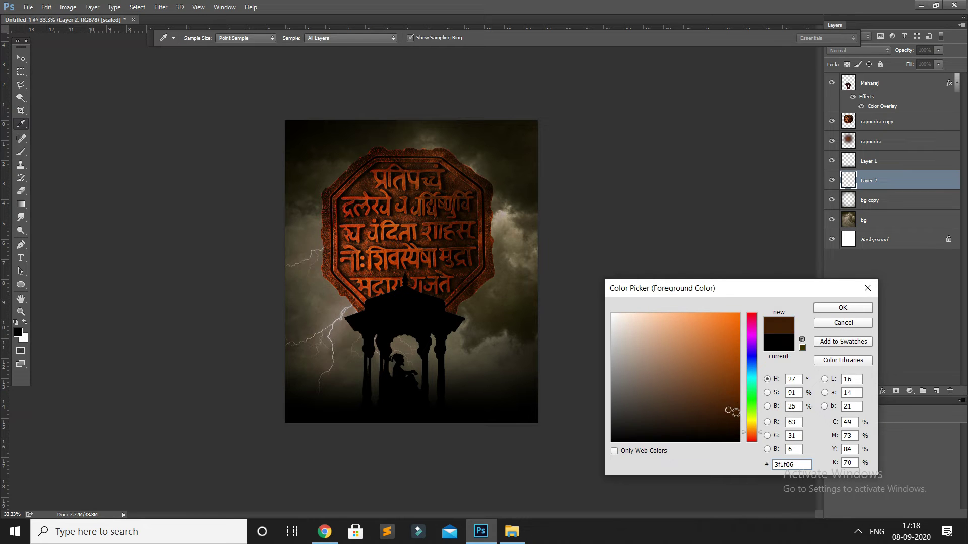
pyautogui.press('Return')
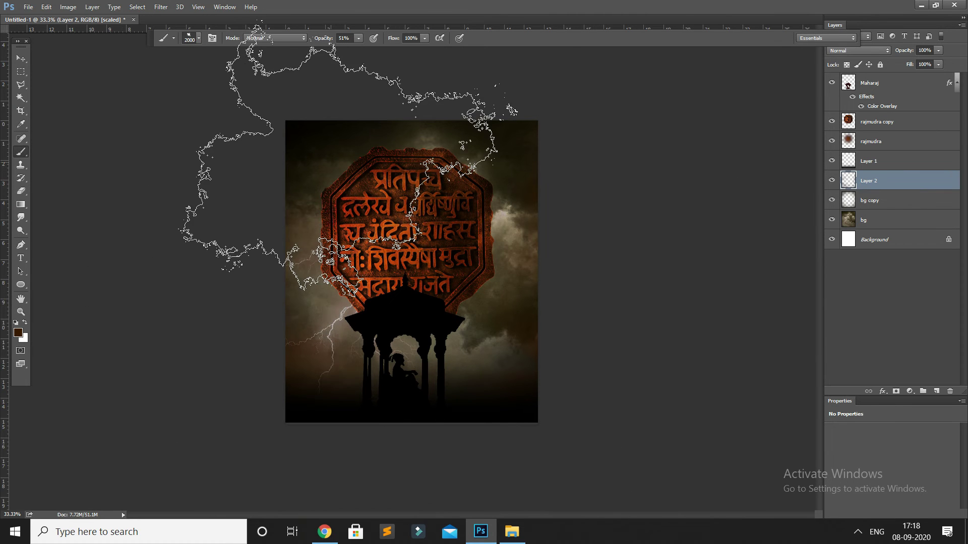
# Reduce the textured brush to 1100 px and paint dark brown texture around the seal on Layer 2.
pyautogui.press('[')
pyautogui.press('[')
pyautogui.press('[')
pyautogui.press('[')
pyautogui.press('[')
pyautogui.press('[')
pyautogui.press('[')
pyautogui.press('[')
pyautogui.press('[')
pyautogui.hotkey('ctrl', 'm')
pyautogui.moveTo(493, 382); pyautogui.dragTo(493, 426)
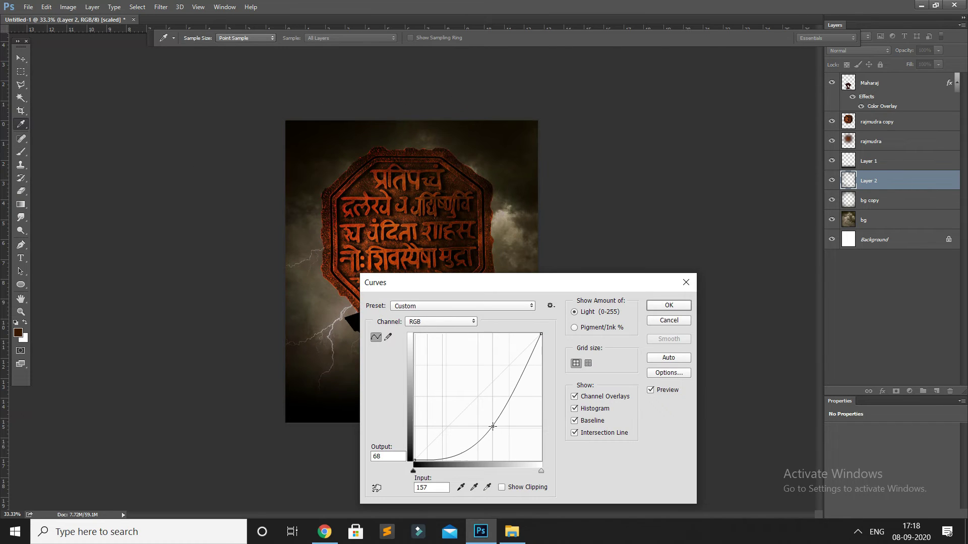
pyautogui.press('Escape')
# Darken Layer 2 with a Curves adjustment that maps input 136 to output 88.
pyautogui.hotkey('ctrl', 'm')
pyautogui.moveTo(481, 392); pyautogui.dragTo(482, 416)
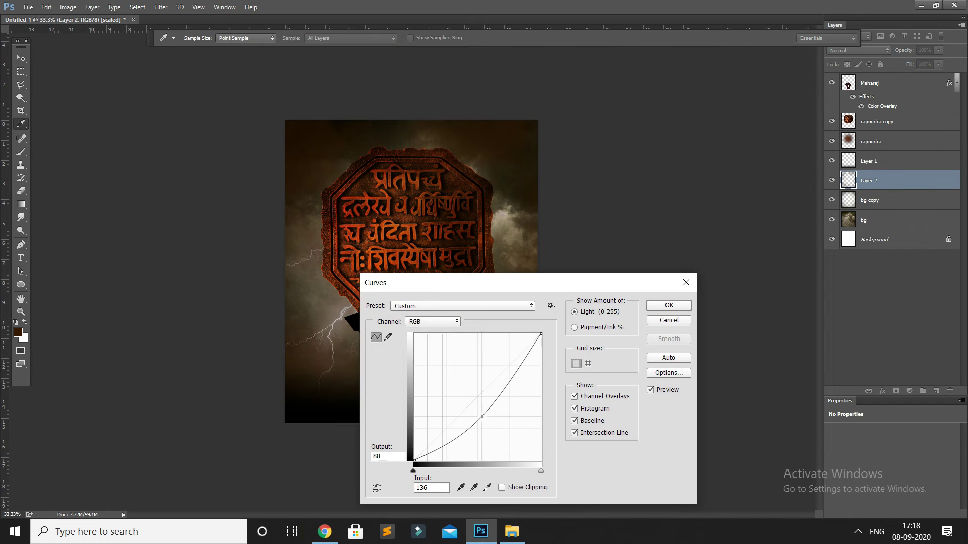
pyautogui.press('Return')
# Compare blend modes on Layer 2 and set it to Overlay.
pyautogui.click(861, 51)
pyautogui.click(861, 50)
pyautogui.press('Down')
pyautogui.press('Down')
pyautogui.press('Down')
pyautogui.press('Down')
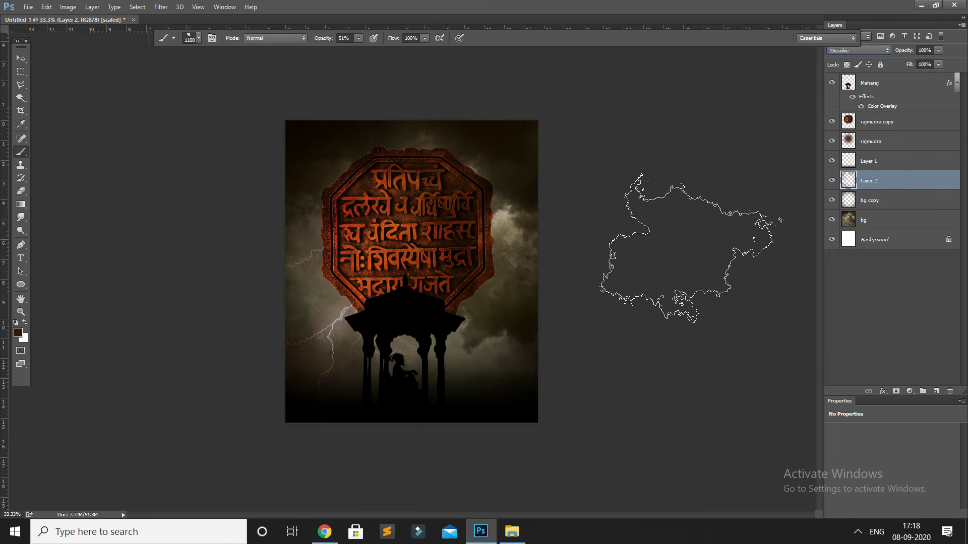
pyautogui.press('Down')
pyautogui.press('Down')
pyautogui.press('Down')
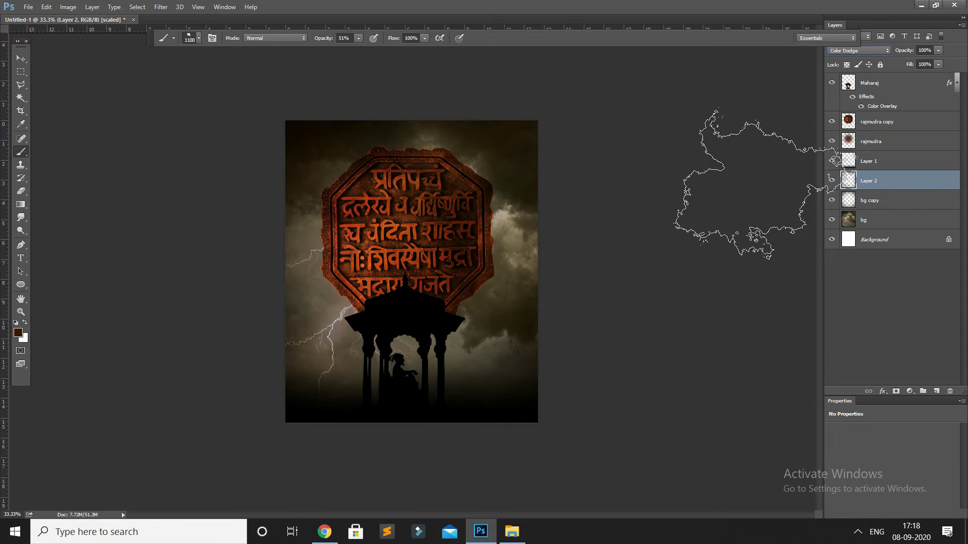
pyautogui.press('Down')
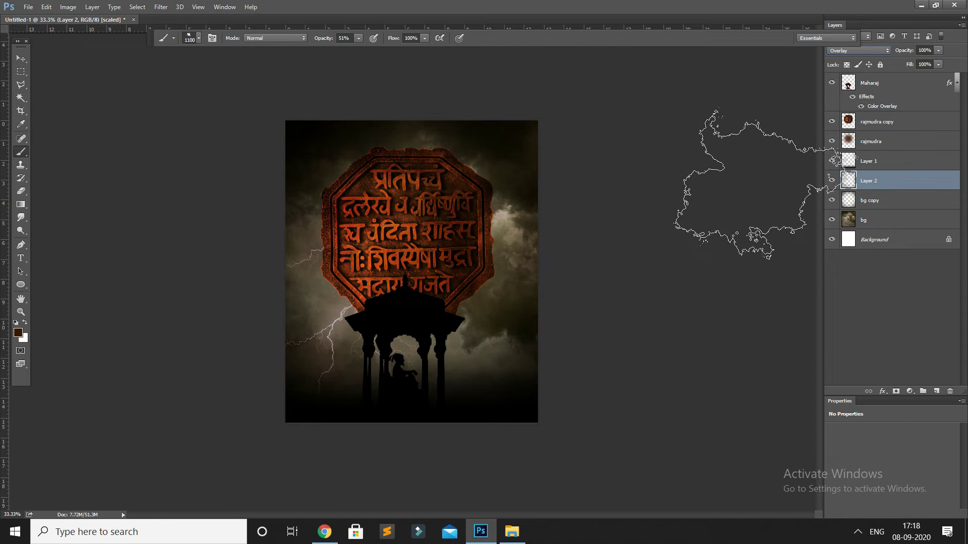
# Place the smoke bg image above Layer 2 and shift it slightly upward behind the seal.
pyautogui.press('v')
pyautogui.click(511, 532)
pyautogui.moveTo(447, 151); pyautogui.dragTo(475, 380)
pyautogui.press('Return')
pyautogui.moveTo(423, 254); pyautogui.dragTo(423, 239)
# Compare blend modes on the smoke bg layer and set it to Divide.
pyautogui.click(841, 51)
pyautogui.click(838, 158)
pyautogui.press('Down')
pyautogui.press('Down')
pyautogui.press('Down')
pyautogui.press('Down')
pyautogui.press('Down')
pyautogui.press('Down')
pyautogui.press('Down')
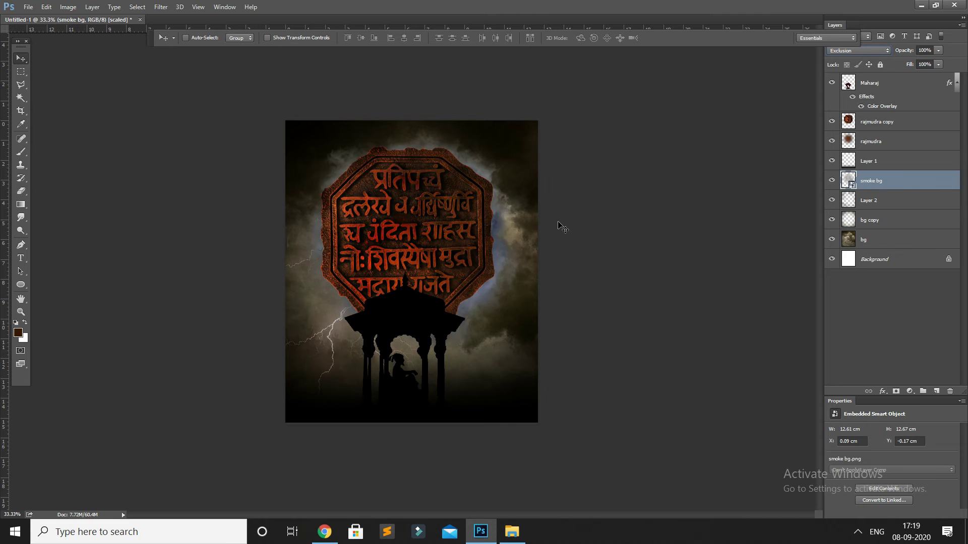
pyautogui.press('Down')
pyautogui.press('Down')
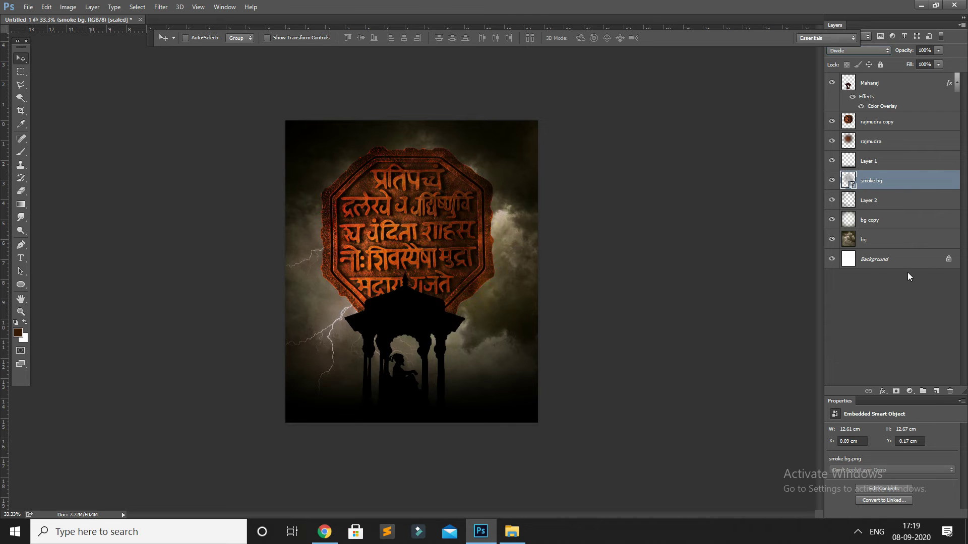
# Add a layer above smoke bg and paint a golden-yellow glow behind the seal with a soft 1000 px brush at 51% opacity.
pyautogui.click(936, 391)
pyautogui.press('b')
pyautogui.click(199, 38)
pyautogui.click(432, 276)
pyautogui.click(17, 332)
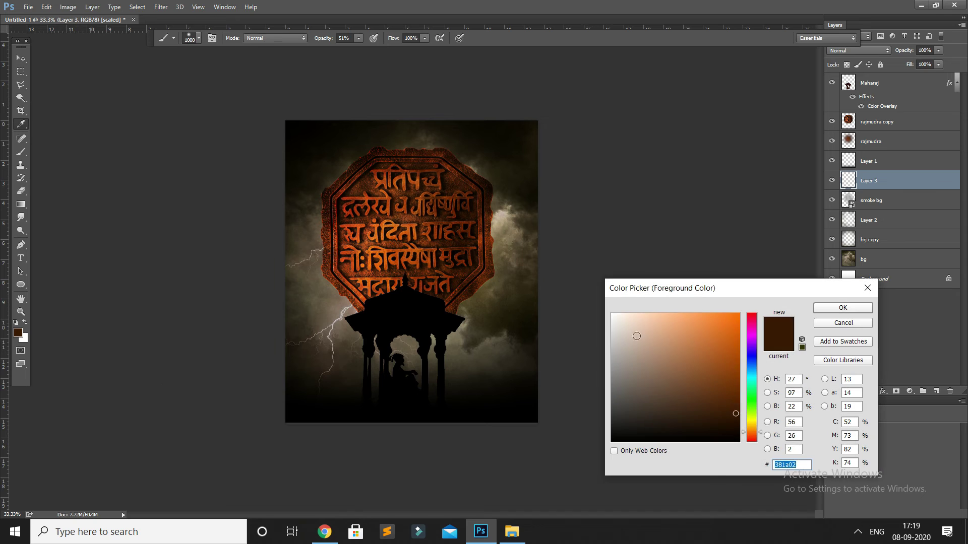
pyautogui.click(751, 426)
pyautogui.click(740, 329)
pyautogui.press('Return')
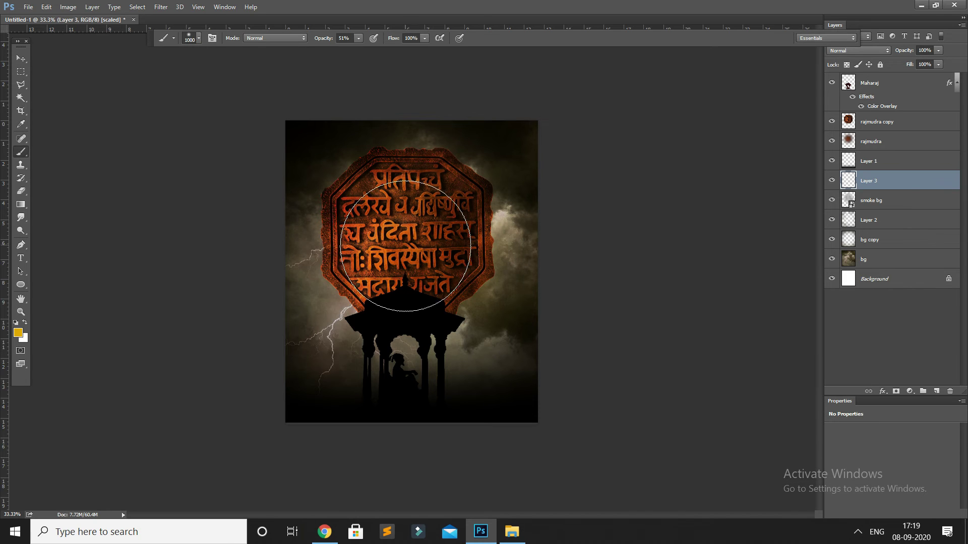
# Stretch the yellow glow on Layer 3 down to the canvas's lower edge and move it slightly lower.
pyautogui.click(21, 59)
pyautogui.hotkey('ctrl', 't')
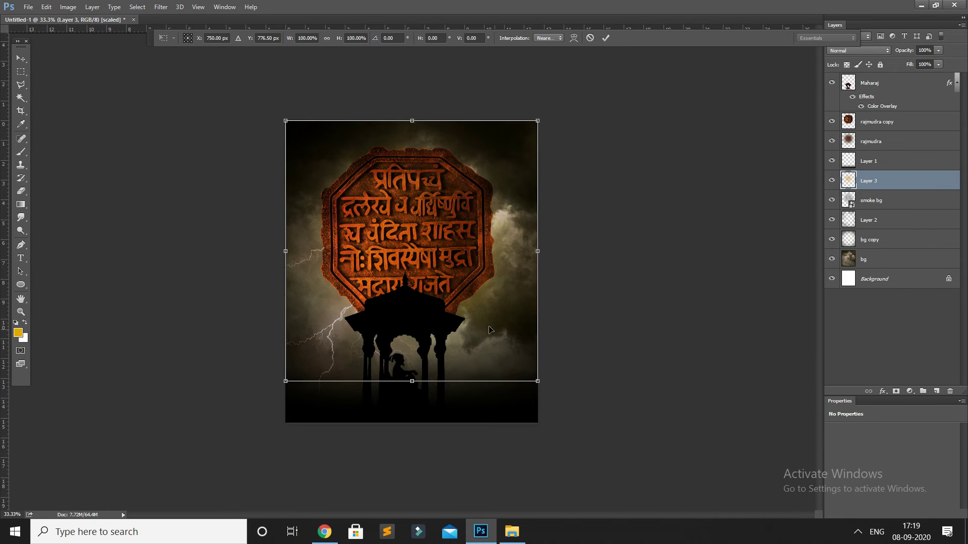
pyautogui.moveTo(537, 383); pyautogui.dragTo(526, 423)
pyautogui.press('Return')
pyautogui.moveTo(437, 243); pyautogui.dragTo(434, 260)
# Compare blend modes on the glow in Layer 3 and set it to Hard Light.
pyautogui.click(859, 50)
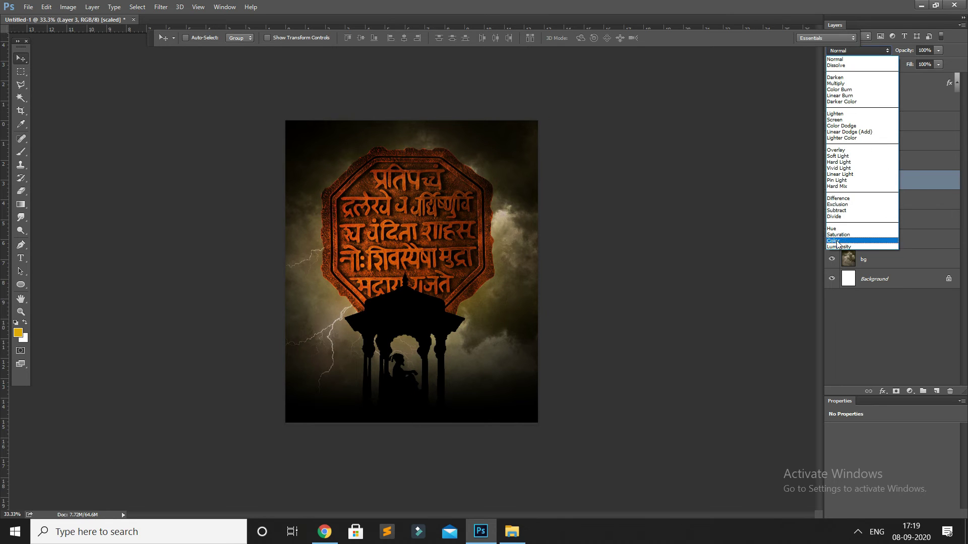
pyautogui.click(857, 241)
pyautogui.press('Up')
pyautogui.press('Up')
pyautogui.hotkey('shift', '-')
pyautogui.hotkey('shift', '-')
pyautogui.hotkey('shift', '-')
pyautogui.hotkey('shift', '-')
pyautogui.hotkey('shift', '-')
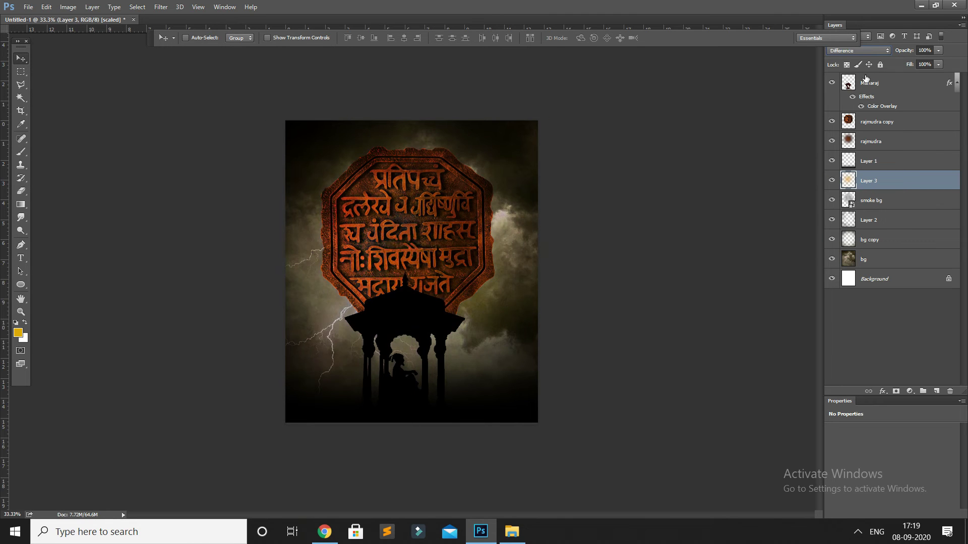
pyautogui.hotkey('shift', '-')
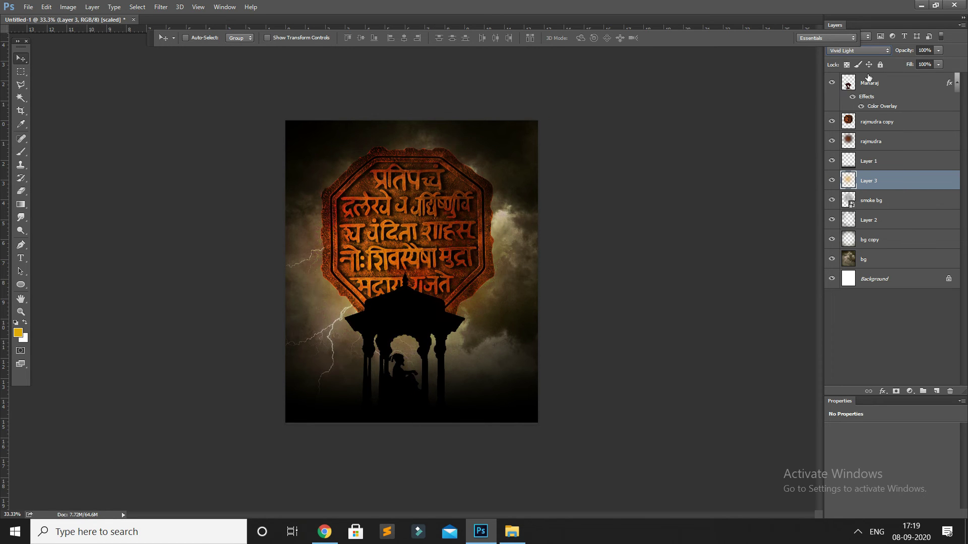
# Select the rajmudra copy, rajmudra, Layer 3 and smoke bg layers and shift them together to centre the seal above the pavilion.
pyautogui.rightClick(25, 60)
pyautogui.keyDown('ctrl'); pyautogui.click(878, 129); pyautogui.keyUp('ctrl')
pyautogui.keyDown('ctrl'); pyautogui.click(872, 141); pyautogui.keyUp('ctrl')
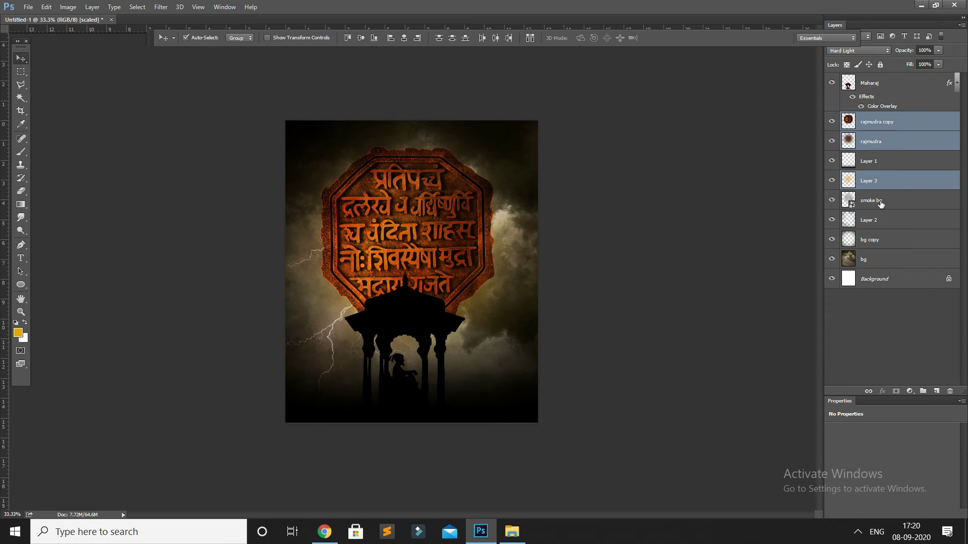
pyautogui.keyDown('ctrl'); pyautogui.click(880, 201); pyautogui.keyUp('ctrl')
pyautogui.hotkey('shift', 'Right')
pyautogui.hotkey('shift', 'Right')
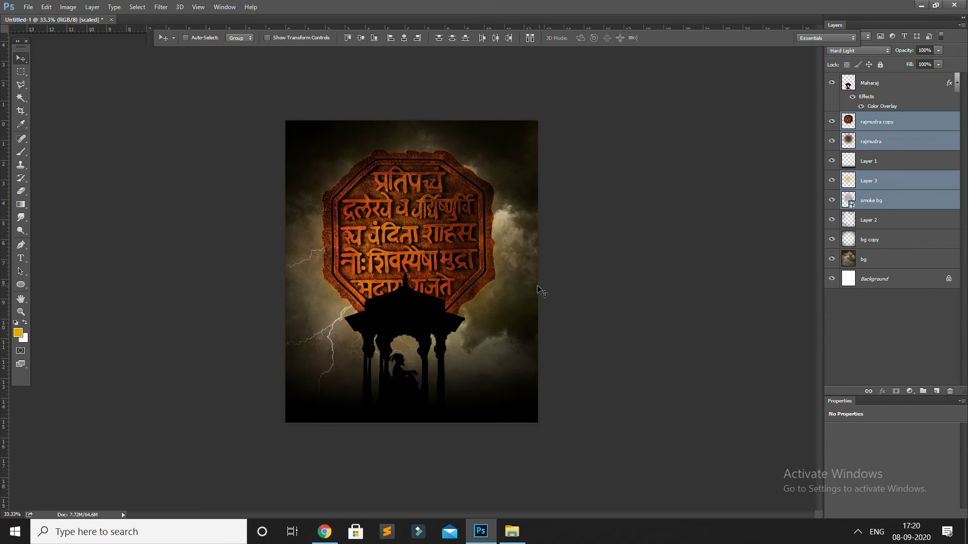
pyautogui.moveTo(438, 244); pyautogui.dragTo(431, 245)
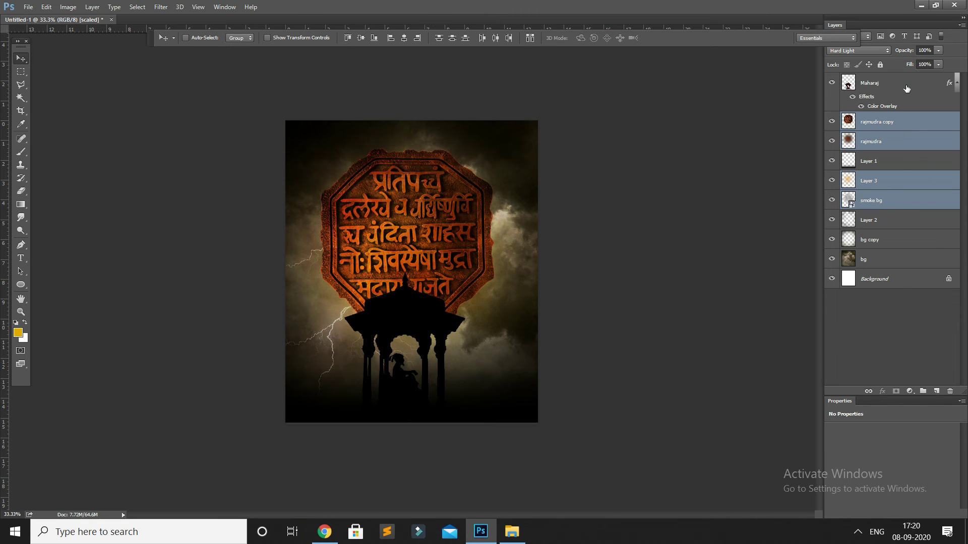
# Add a new layer above Maharaj and fill it with golden orange using the Paint Bucket.
pyautogui.click(906, 89)
pyautogui.click(936, 391)
pyautogui.rightClick(22, 204)
pyautogui.click(50, 214)
pyautogui.click(18, 333)
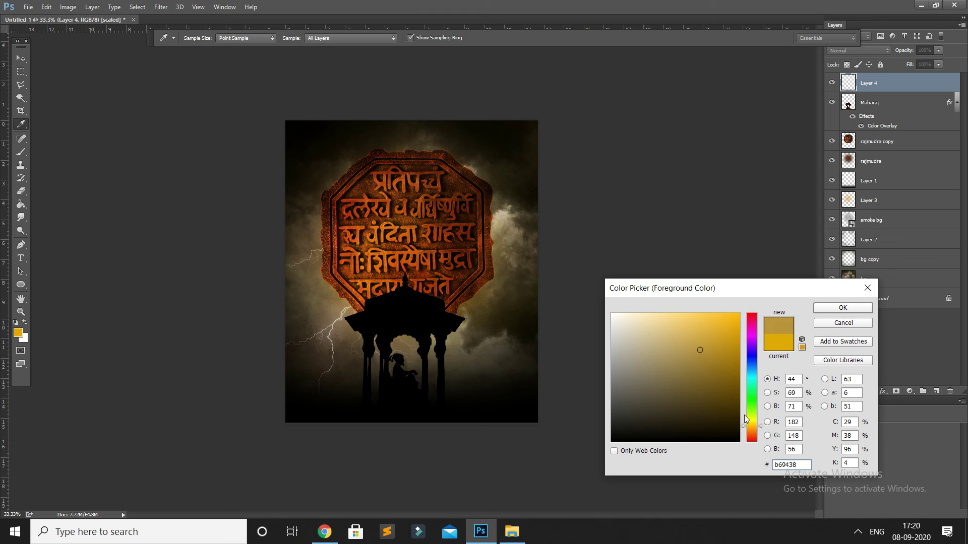
pyautogui.click(754, 432)
pyautogui.moveTo(746, 425); pyautogui.dragTo(751, 428)
pyautogui.click(707, 322)
pyautogui.click(711, 341)
pyautogui.press('Return')
pyautogui.click(490, 272)
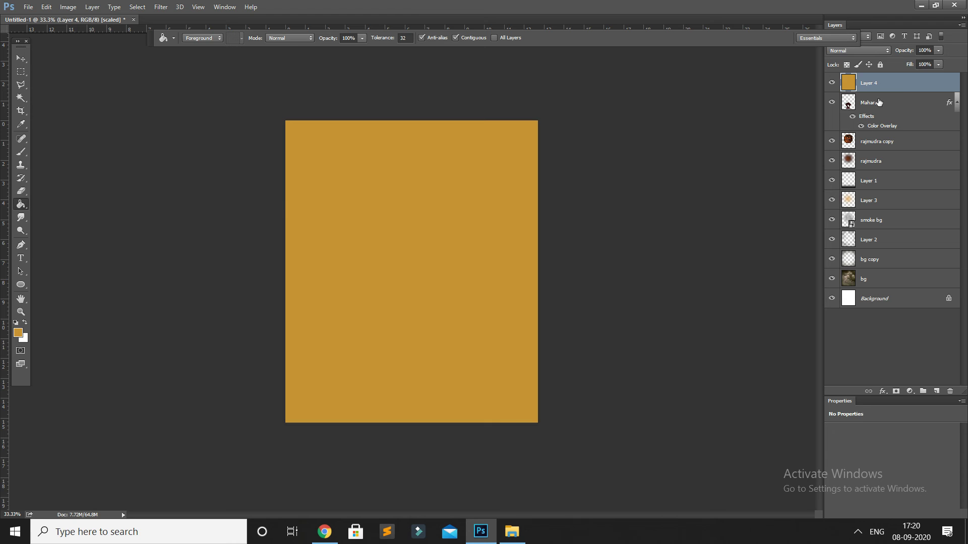
# Compare blend modes on the golden-orange Layer 4 and lower its opacity to 34%.
pyautogui.hotkey('shift', '+')
pyautogui.hotkey('shift', '+')
pyautogui.hotkey('shift', '+')
pyautogui.hotkey('shift', '+')
pyautogui.hotkey('shift', '+')
pyautogui.hotkey('shift', '+')
pyautogui.hotkey('shift', '+')
pyautogui.hotkey('shift', '+')
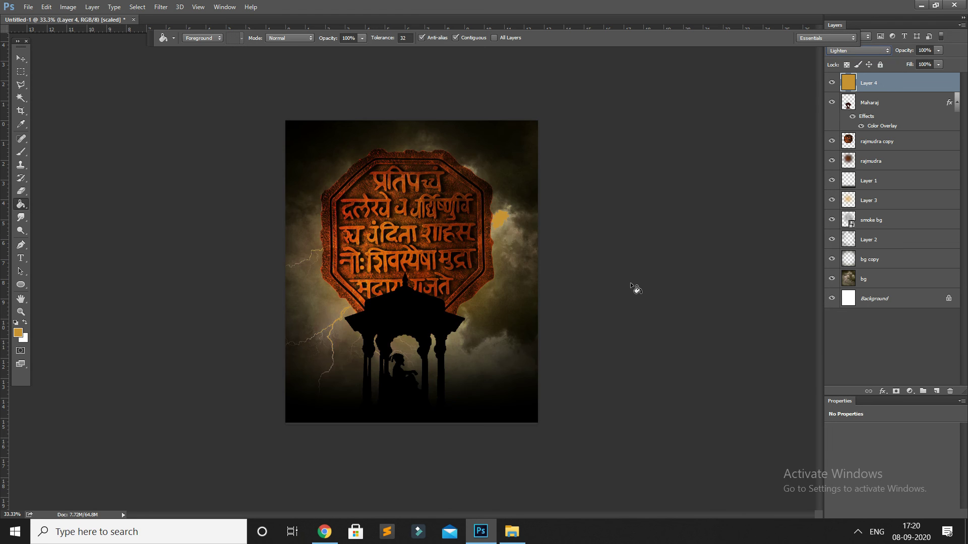
pyautogui.moveTo(899, 52); pyautogui.dragTo(874, 51)
pyautogui.hotkey('shift', '+')
pyautogui.hotkey('shift', '+')
pyautogui.hotkey('shift', '+')
pyautogui.hotkey('shift', '-')
# Set Layer 4's blend mode to Vivid Light and reduce its opacity further for a faint tint.
pyautogui.click(24, 58)
pyautogui.click(842, 51)
pyautogui.click(842, 52)
pyautogui.scroll(-4, 842, 52)
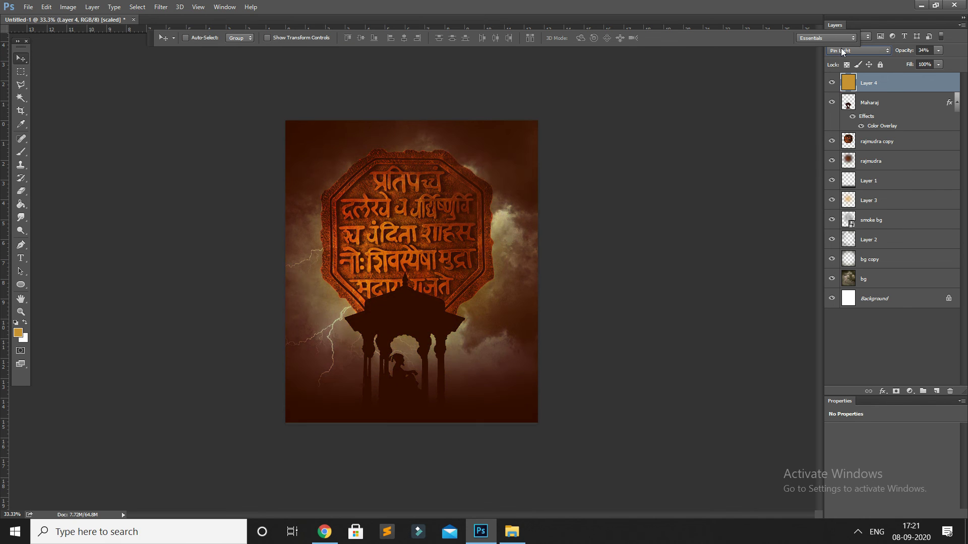
pyautogui.scroll(2, 843, 52)
pyautogui.moveTo(907, 53); pyautogui.dragTo(892, 53)
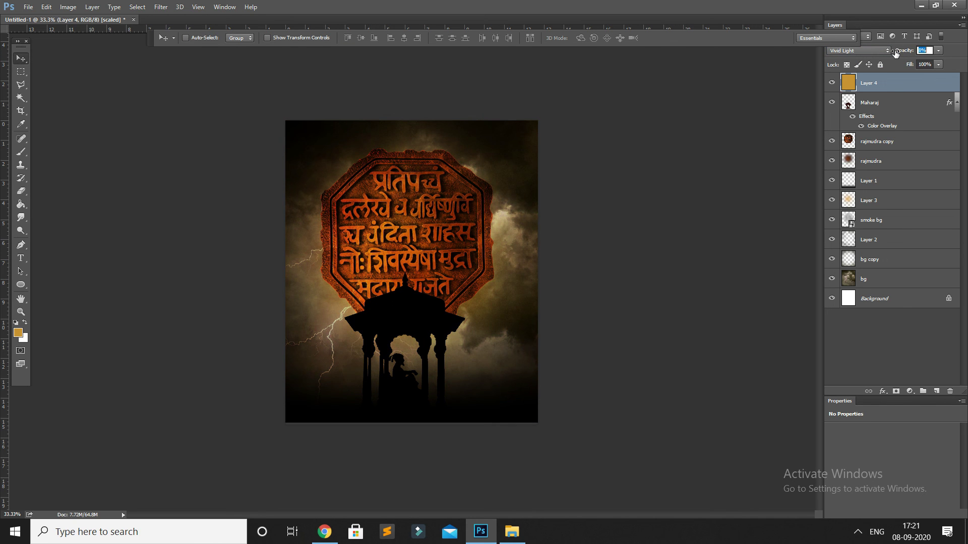